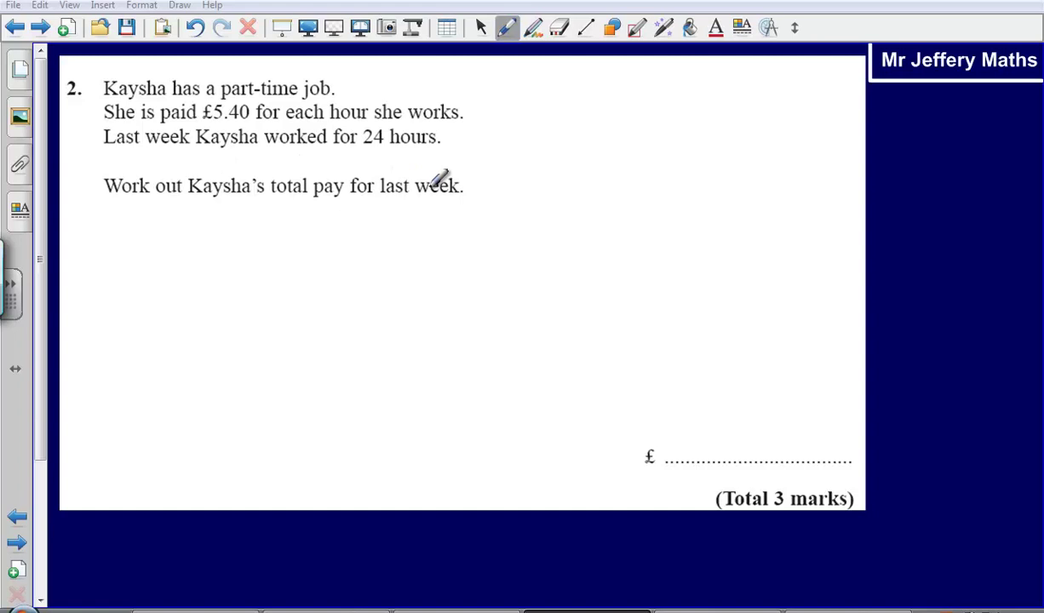
Keep the blue pen selected in the pen palette for the handwritten working.
{"action": "left_click", "coordinate": [507, 28]}
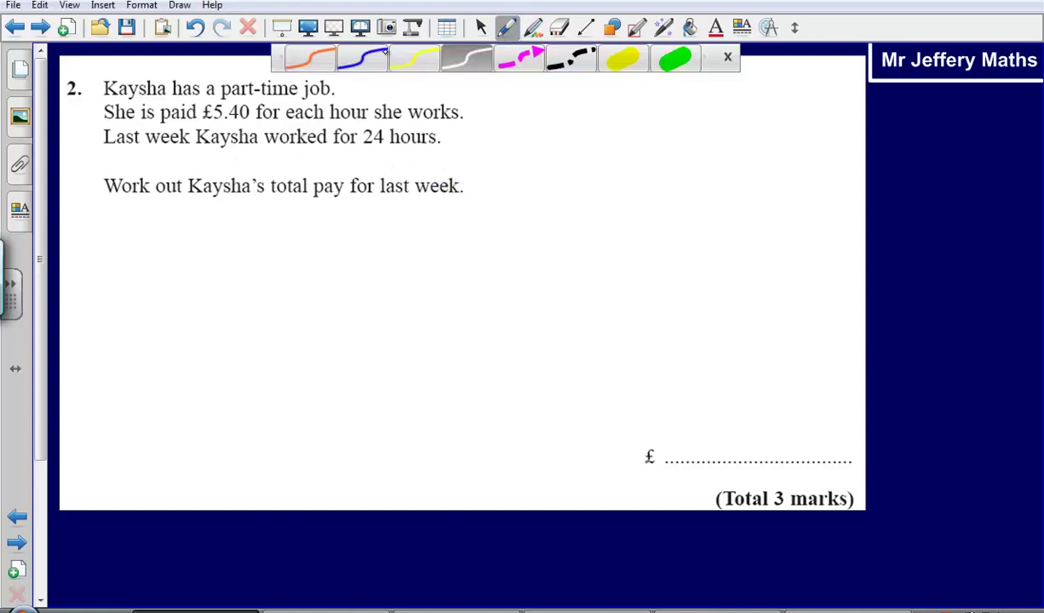
{"action": "left_click", "coordinate": [727, 58]}
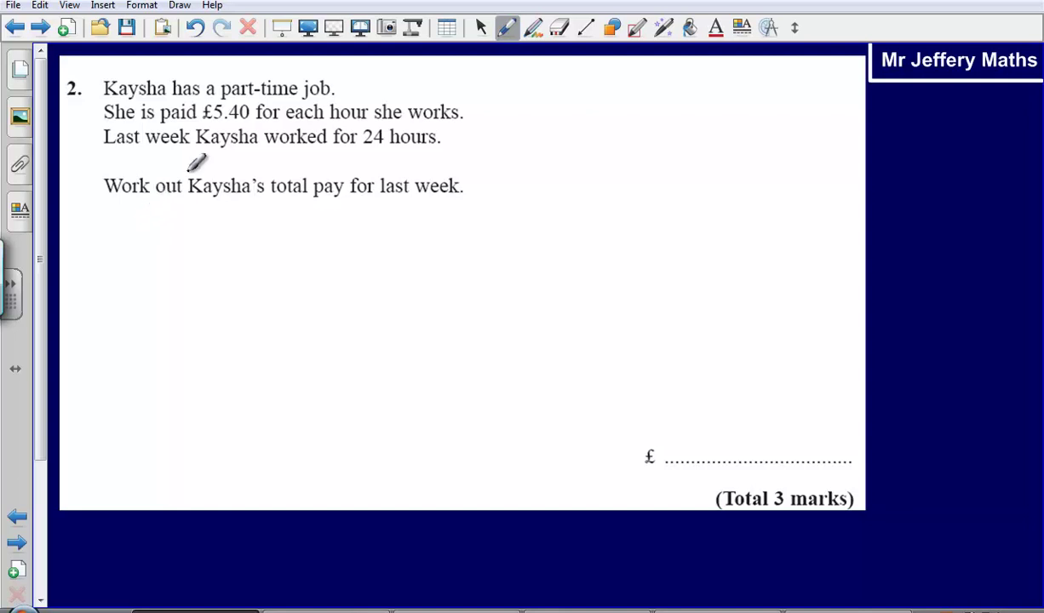
Handwrite '10 hours = £54' and, underneath, '20 hours = £108' in blue ink.
{"action": "mouse_move", "coordinate": [105, 221]}
{"action": "left_mouse_down"}
{"action": "mouse_move", "coordinate": [99, 246]}
{"action": "mouse_move", "coordinate": [126, 243]}
{"action": "mouse_move", "coordinate": [131, 223]}
{"action": "mouse_move", "coordinate": [162, 229]}
{"action": "mouse_move", "coordinate": [171, 247]}
{"action": "mouse_move", "coordinate": [193, 233]}
{"action": "mouse_move", "coordinate": [255, 248]}
{"action": "left_mouse_up"}
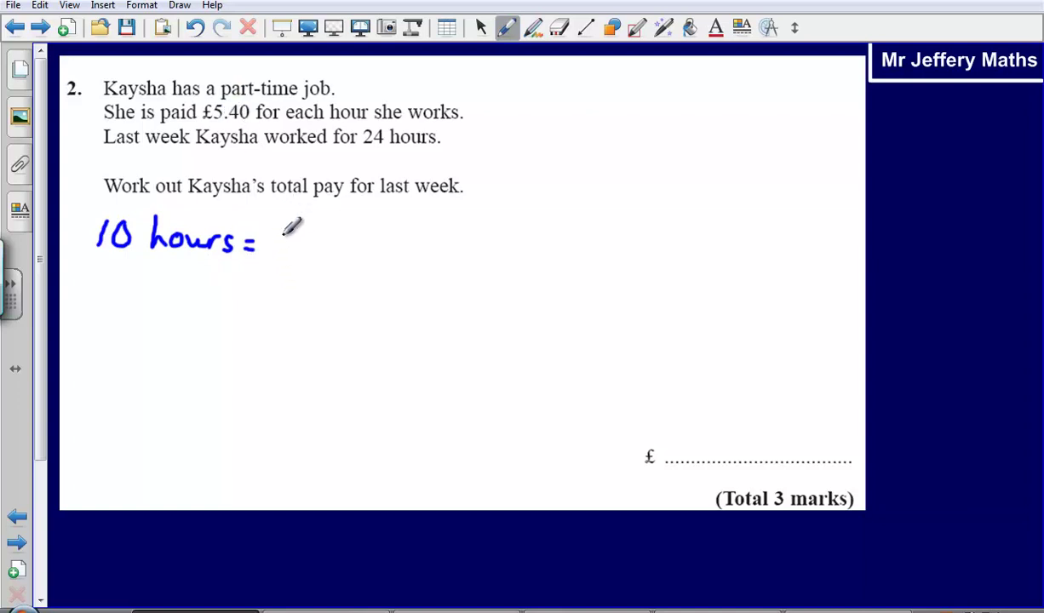
{"action": "mouse_move", "coordinate": [302, 216]}
{"action": "left_mouse_down"}
{"action": "mouse_move", "coordinate": [305, 228]}
{"action": "mouse_move", "coordinate": [330, 222]}
{"action": "mouse_move", "coordinate": [308, 247]}
{"action": "mouse_move", "coordinate": [357, 242]}
{"action": "mouse_move", "coordinate": [349, 252]}
{"action": "left_mouse_up"}
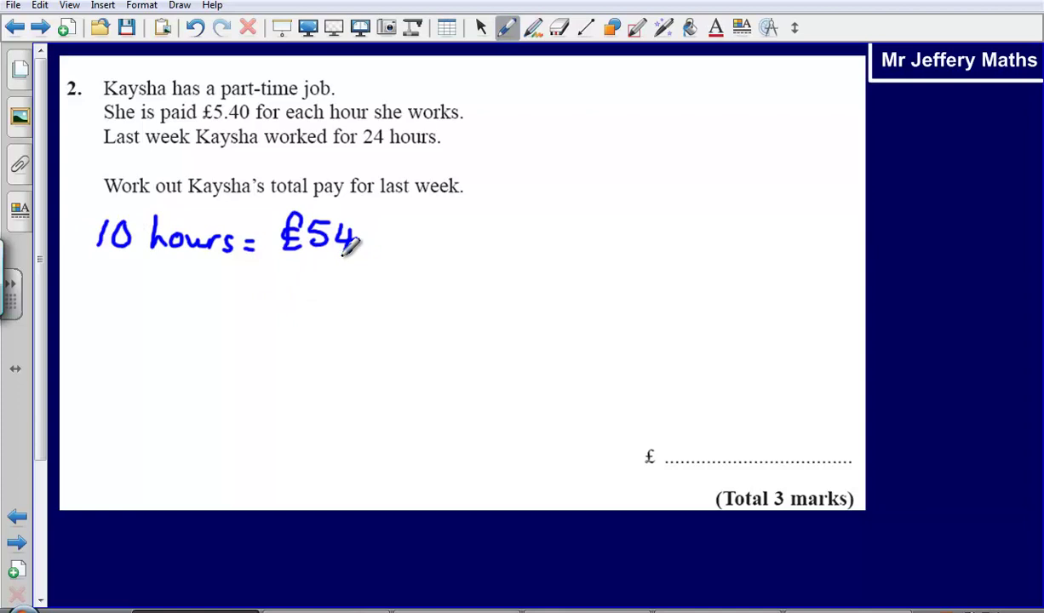
{"action": "mouse_move", "coordinate": [86, 295]}
{"action": "left_mouse_down"}
{"action": "mouse_move", "coordinate": [122, 302]}
{"action": "mouse_move", "coordinate": [129, 291]}
{"action": "mouse_move", "coordinate": [178, 312]}
{"action": "mouse_move", "coordinate": [232, 293]}
{"action": "mouse_move", "coordinate": [251, 295]}
{"action": "mouse_move", "coordinate": [257, 313]}
{"action": "mouse_move", "coordinate": [264, 301]}
{"action": "mouse_move", "coordinate": [312, 315]}
{"action": "mouse_move", "coordinate": [303, 300]}
{"action": "mouse_move", "coordinate": [317, 315]}
{"action": "left_mouse_up"}
{"action": "mouse_move", "coordinate": [334, 289]}
{"action": "left_mouse_down"}
{"action": "mouse_move", "coordinate": [344, 291]}
{"action": "mouse_move", "coordinate": [326, 292]}
{"action": "mouse_move", "coordinate": [368, 303]}
{"action": "mouse_move", "coordinate": [373, 284]}
{"action": "left_mouse_up"}
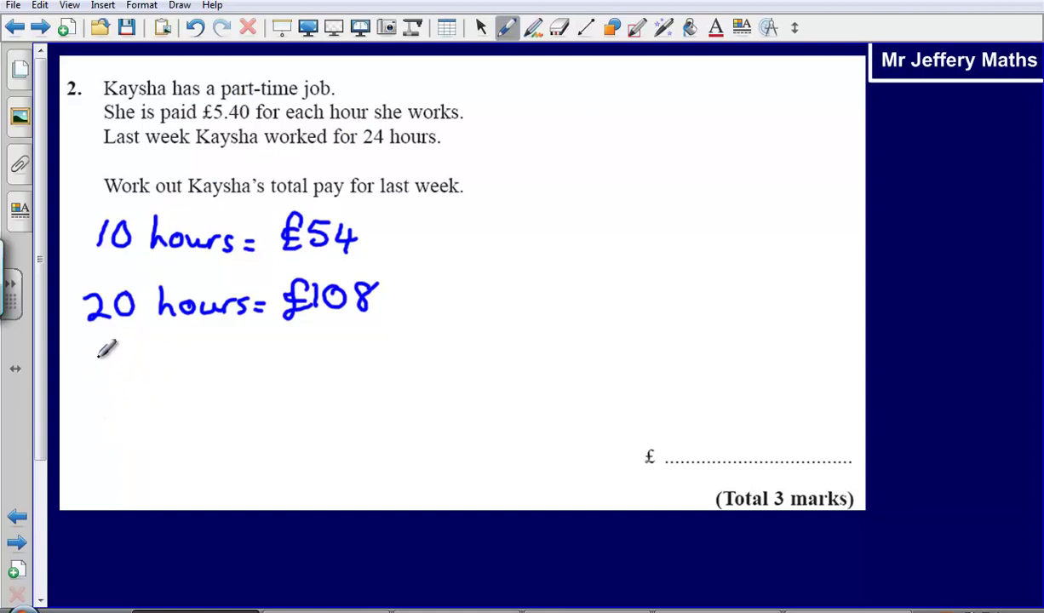
Write the line '4 hours = £21.60' below the 20 hours line.
{"action": "mouse_move", "coordinate": [102, 337]}
{"action": "left_mouse_down"}
{"action": "mouse_move", "coordinate": [122, 369]}
{"action": "mouse_move", "coordinate": [110, 381]}
{"action": "left_mouse_up"}
{"action": "mouse_move", "coordinate": [159, 340]}
{"action": "left_mouse_down"}
{"action": "mouse_move", "coordinate": [153, 368]}
{"action": "mouse_move", "coordinate": [233, 350]}
{"action": "mouse_move", "coordinate": [250, 361]}
{"action": "mouse_move", "coordinate": [231, 373]}
{"action": "mouse_move", "coordinate": [264, 358]}
{"action": "mouse_move", "coordinate": [264, 370]}
{"action": "left_mouse_up"}
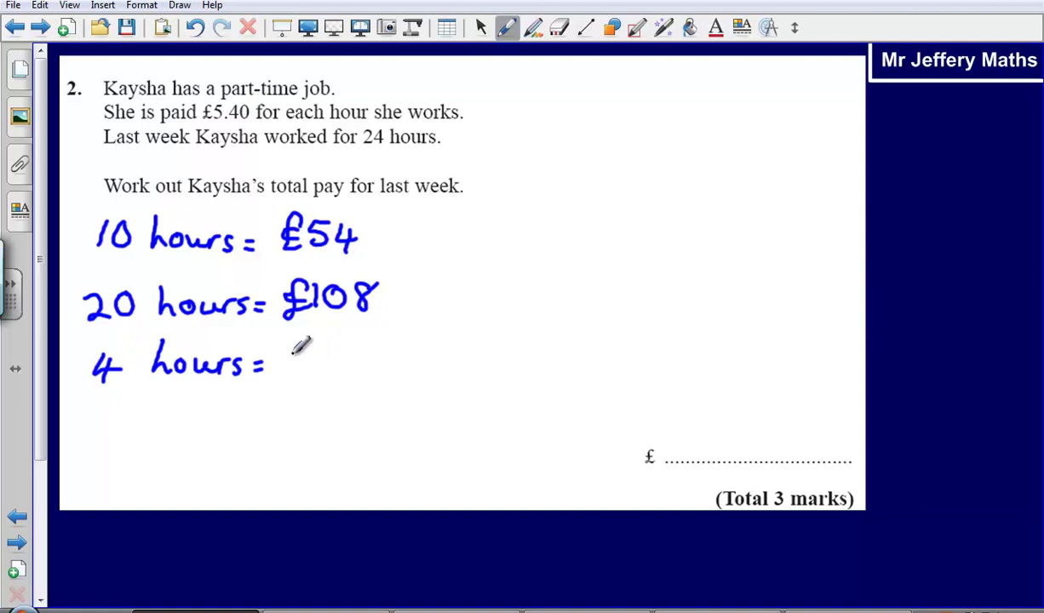
{"action": "mouse_move", "coordinate": [300, 344]}
{"action": "left_mouse_down"}
{"action": "mouse_move", "coordinate": [289, 366]}
{"action": "mouse_move", "coordinate": [298, 349]}
{"action": "mouse_move", "coordinate": [315, 366]}
{"action": "mouse_move", "coordinate": [391, 345]}
{"action": "left_mouse_up"}
{"action": "left_click", "coordinate": [345, 358]}
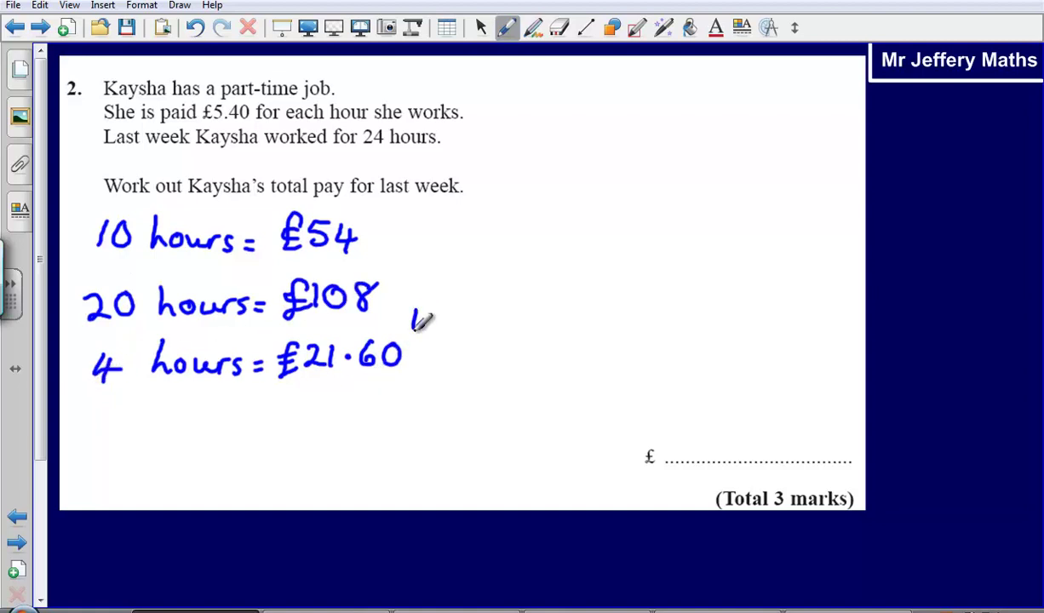
Add a plus sign beside the amounts and begin the '24 hours =' total line.
{"action": "left_click_drag", "start_coordinate": [415, 306], "coordinate": [415, 329]}
{"action": "left_click_drag", "start_coordinate": [406, 319], "coordinate": [425, 319]}
{"action": "mouse_move", "coordinate": [80, 430]}
{"action": "left_mouse_down"}
{"action": "mouse_move", "coordinate": [104, 456]}
{"action": "mouse_move", "coordinate": [138, 427]}
{"action": "mouse_move", "coordinate": [175, 414]}
{"action": "mouse_move", "coordinate": [199, 443]}
{"action": "mouse_move", "coordinate": [250, 443]}
{"action": "mouse_move", "coordinate": [273, 456]}
{"action": "left_mouse_up"}
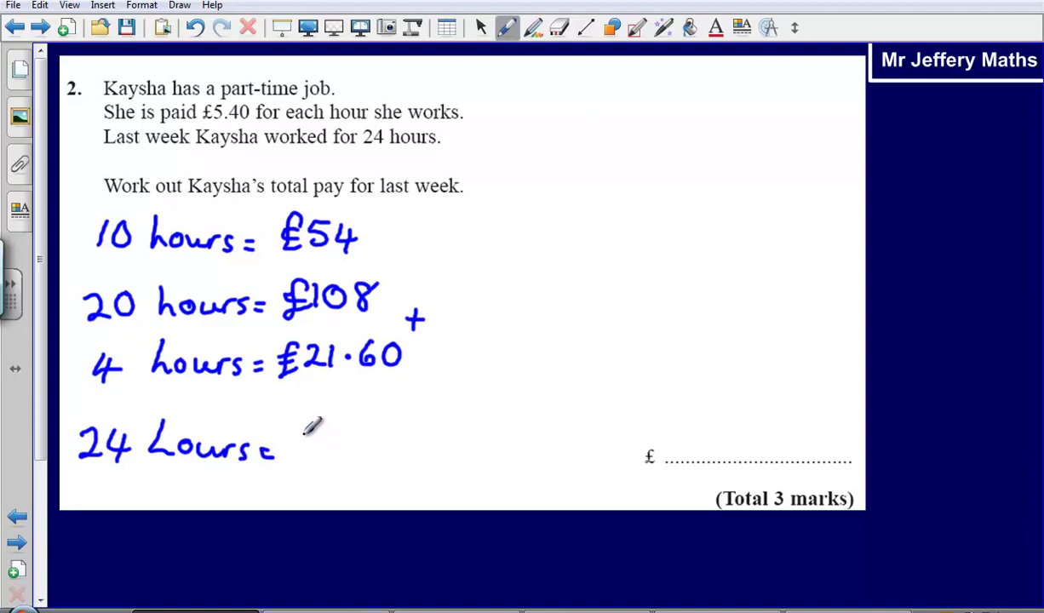
Finish '24 hours = 129.60', write 129.60 on the £ answer line, and add 'Estimation =' top right.
{"action": "mouse_move", "coordinate": [303, 431]}
{"action": "left_mouse_down"}
{"action": "mouse_move", "coordinate": [302, 460]}
{"action": "mouse_move", "coordinate": [358, 452]}
{"action": "mouse_move", "coordinate": [355, 462]}
{"action": "left_mouse_up"}
{"action": "left_click", "coordinate": [372, 457]}
{"action": "mouse_move", "coordinate": [402, 431]}
{"action": "left_mouse_down"}
{"action": "mouse_move", "coordinate": [392, 449]}
{"action": "mouse_move", "coordinate": [422, 433]}
{"action": "left_mouse_up"}
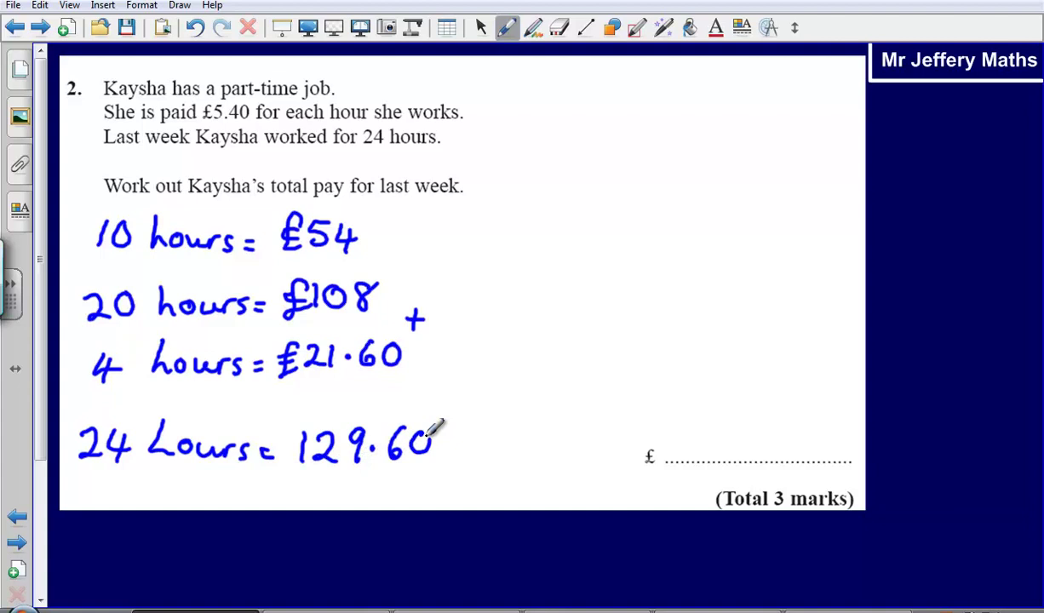
{"action": "mouse_move", "coordinate": [686, 423]}
{"action": "left_mouse_down"}
{"action": "mouse_move", "coordinate": [686, 452]}
{"action": "mouse_move", "coordinate": [740, 449]}
{"action": "mouse_move", "coordinate": [806, 425]}
{"action": "left_mouse_up"}
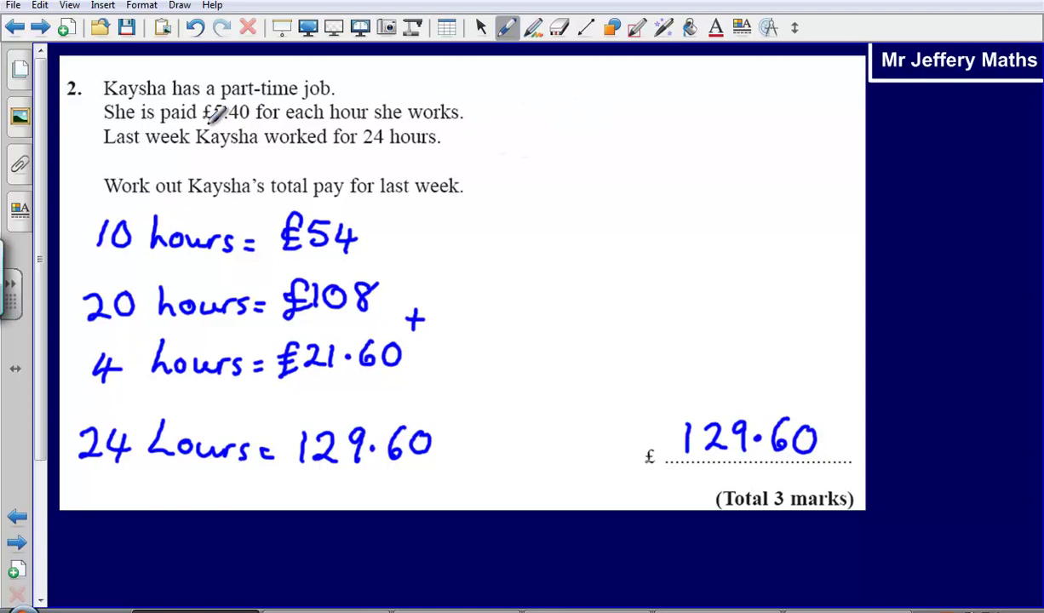
{"action": "mouse_move", "coordinate": [570, 79]}
{"action": "left_mouse_down"}
{"action": "mouse_move", "coordinate": [572, 111]}
{"action": "mouse_move", "coordinate": [569, 79]}
{"action": "mouse_move", "coordinate": [610, 82]}
{"action": "mouse_move", "coordinate": [601, 107]}
{"action": "mouse_move", "coordinate": [615, 78]}
{"action": "mouse_move", "coordinate": [610, 106]}
{"action": "mouse_move", "coordinate": [695, 92]}
{"action": "mouse_move", "coordinate": [693, 82]}
{"action": "mouse_move", "coordinate": [754, 103]}
{"action": "left_mouse_up"}
{"action": "mouse_move", "coordinate": [596, 133]}
{"action": "left_mouse_down"}
{"action": "mouse_move", "coordinate": [613, 130]}
{"action": "mouse_move", "coordinate": [618, 143]}
{"action": "left_mouse_up"}
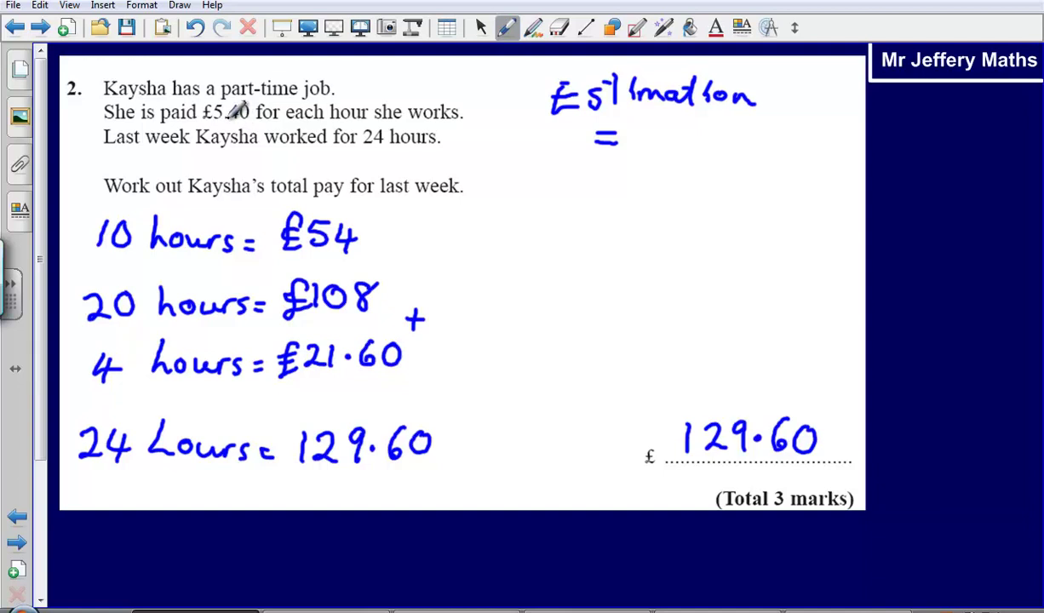
Write the estimate '5 x 20 = £100' and go to the £3.20-an-hour question page.
{"action": "left_click_drag", "start_coordinate": [666, 121], "coordinate": [684, 126]}
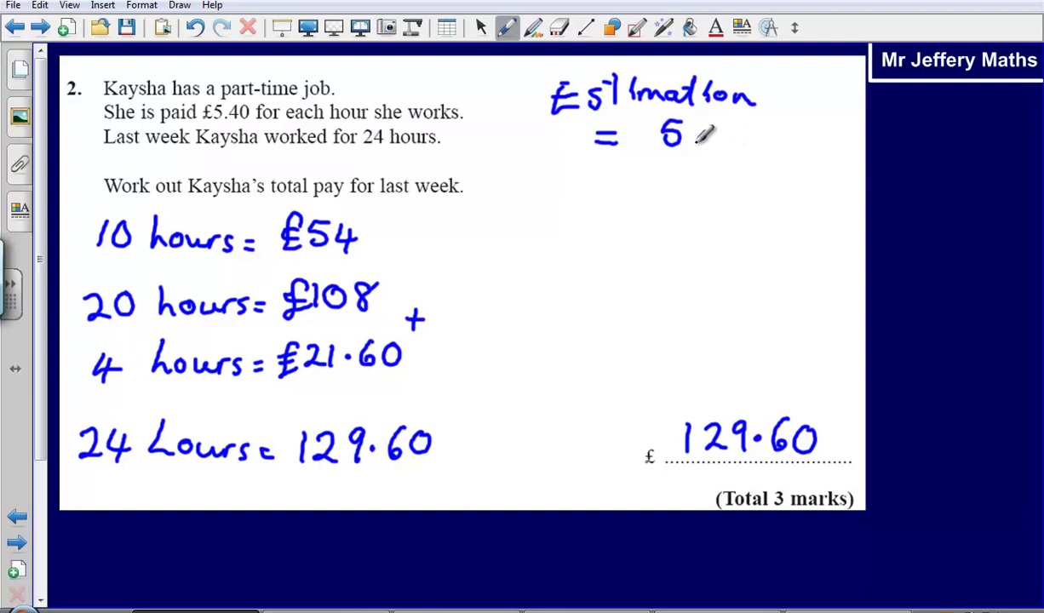
{"action": "mouse_move", "coordinate": [696, 128]}
{"action": "left_mouse_down"}
{"action": "mouse_move", "coordinate": [711, 144]}
{"action": "mouse_move", "coordinate": [696, 145]}
{"action": "mouse_move", "coordinate": [736, 129]}
{"action": "mouse_move", "coordinate": [746, 143]}
{"action": "mouse_move", "coordinate": [760, 126]}
{"action": "mouse_move", "coordinate": [788, 129]}
{"action": "left_mouse_up"}
{"action": "mouse_move", "coordinate": [775, 137]}
{"action": "left_mouse_down"}
{"action": "mouse_move", "coordinate": [819, 140]}
{"action": "mouse_move", "coordinate": [813, 126]}
{"action": "mouse_move", "coordinate": [849, 121]}
{"action": "left_mouse_up"}
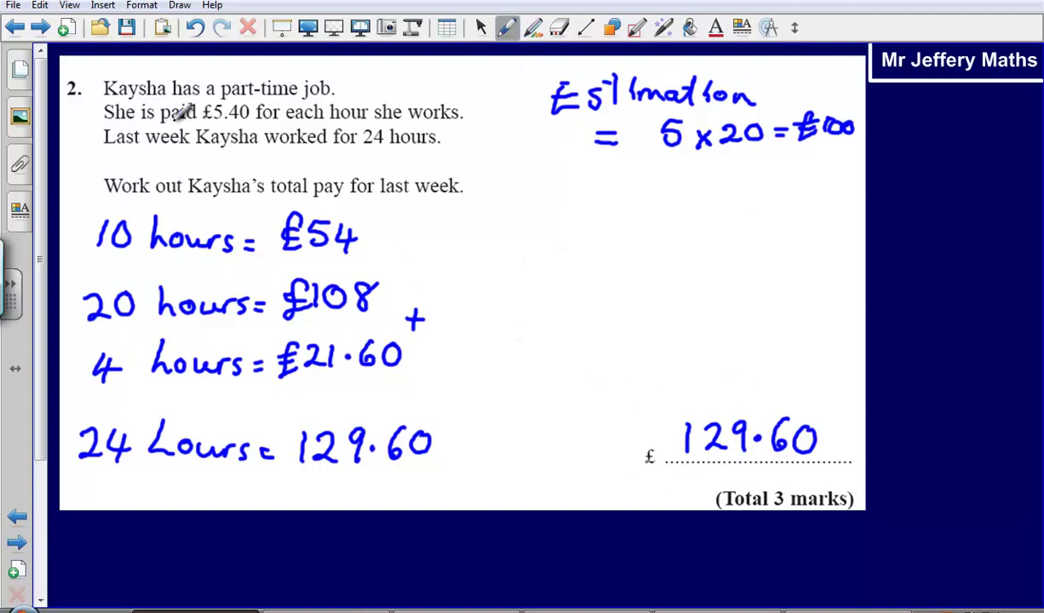
{"action": "left_click", "coordinate": [40, 26]}
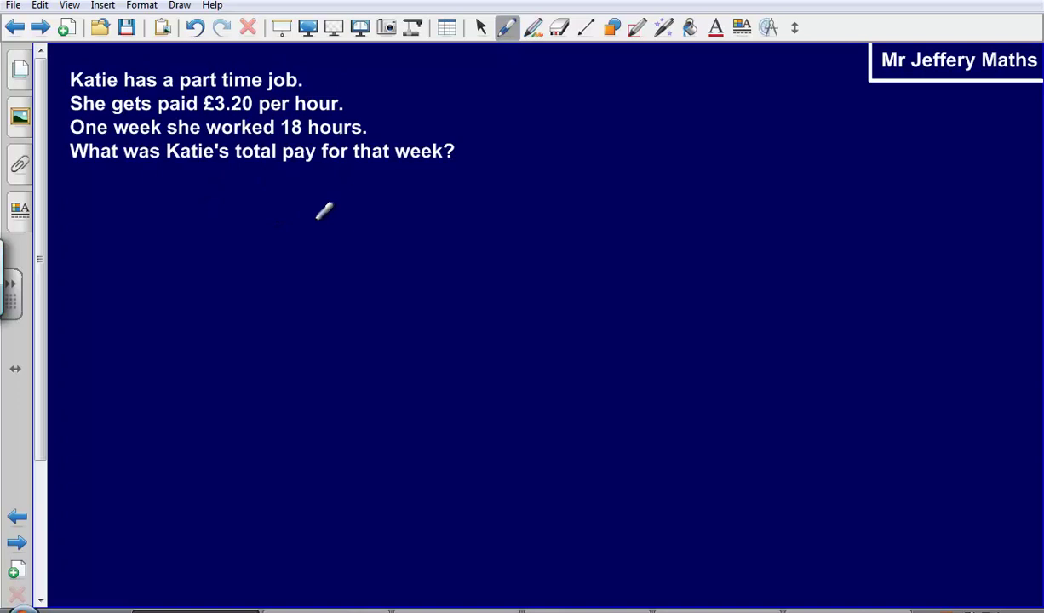
Switch to white ink and write the rate 3.20 below the question.
{"action": "left_click", "coordinate": [497, 28]}
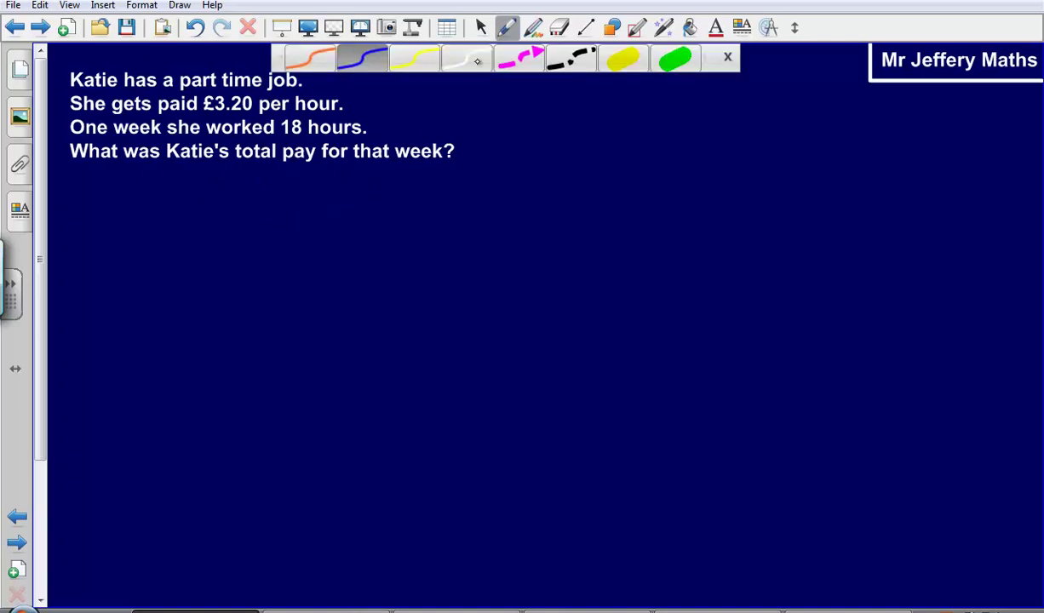
{"action": "left_click", "coordinate": [478, 61]}
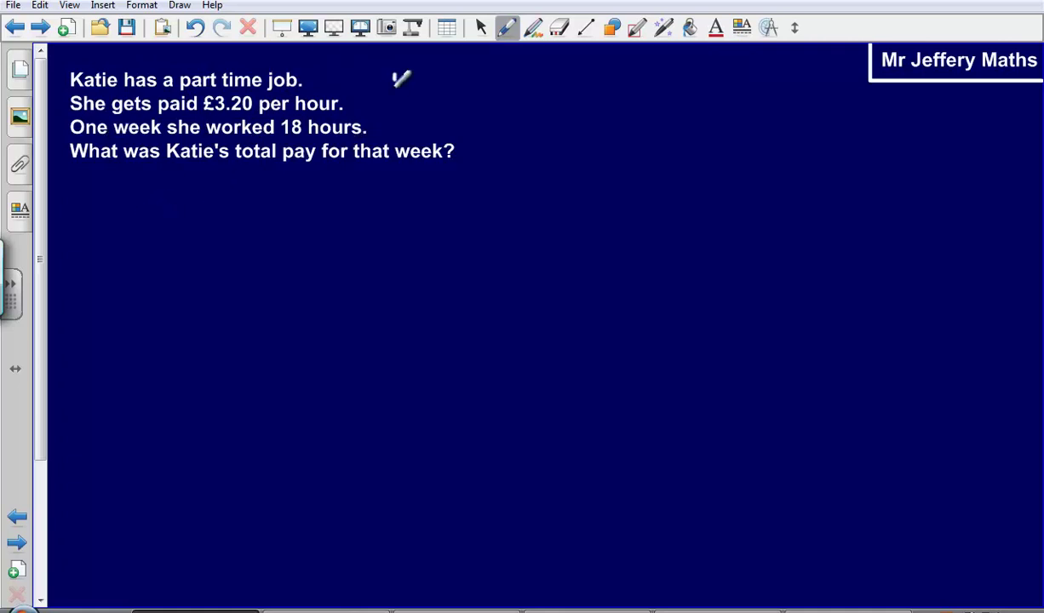
{"action": "mouse_move", "coordinate": [150, 223]}
{"action": "left_mouse_down"}
{"action": "mouse_move", "coordinate": [167, 226]}
{"action": "mouse_move", "coordinate": [150, 252]}
{"action": "left_mouse_up"}
{"action": "left_click", "coordinate": [183, 243]}
{"action": "mouse_move", "coordinate": [198, 228]}
{"action": "left_mouse_down"}
{"action": "mouse_move", "coordinate": [221, 248]}
{"action": "mouse_move", "coordinate": [232, 227]}
{"action": "left_mouse_up"}
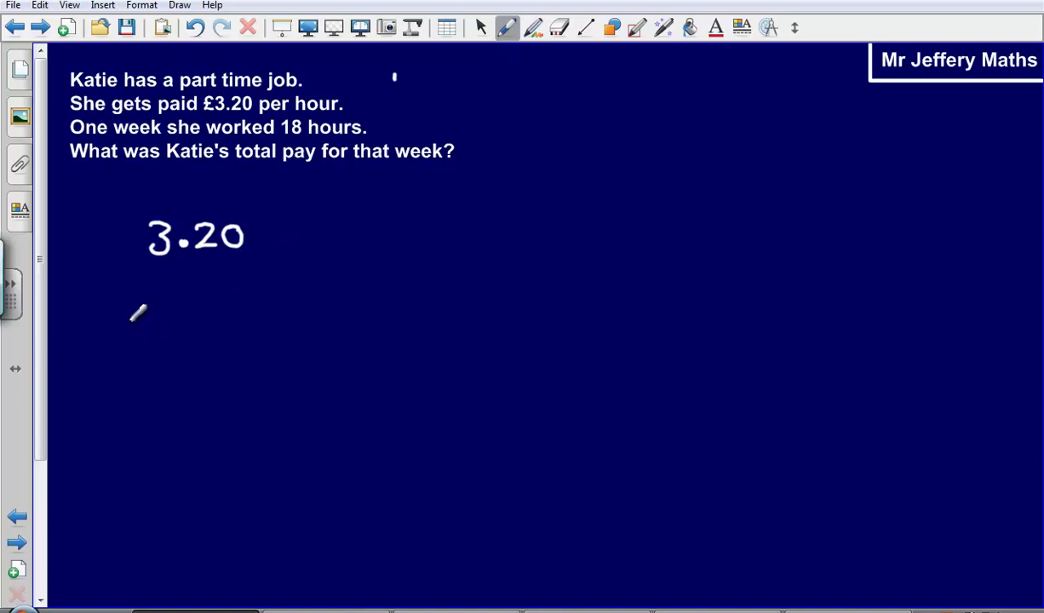
Write the line '10 hours = £32' beneath 3.20.
{"action": "mouse_move", "coordinate": [103, 293]}
{"action": "left_mouse_down"}
{"action": "mouse_move", "coordinate": [100, 325]}
{"action": "mouse_move", "coordinate": [128, 294]}
{"action": "mouse_move", "coordinate": [170, 320]}
{"action": "mouse_move", "coordinate": [235, 298]}
{"action": "mouse_move", "coordinate": [253, 297]}
{"action": "mouse_move", "coordinate": [252, 317]}
{"action": "mouse_move", "coordinate": [272, 309]}
{"action": "left_mouse_up"}
{"action": "left_click_drag", "start_coordinate": [263, 319], "coordinate": [315, 322]}
{"action": "mouse_move", "coordinate": [288, 308]}
{"action": "left_mouse_down"}
{"action": "mouse_move", "coordinate": [335, 300]}
{"action": "mouse_move", "coordinate": [326, 321]}
{"action": "left_mouse_up"}
{"action": "left_click_drag", "start_coordinate": [346, 297], "coordinate": [370, 320]}
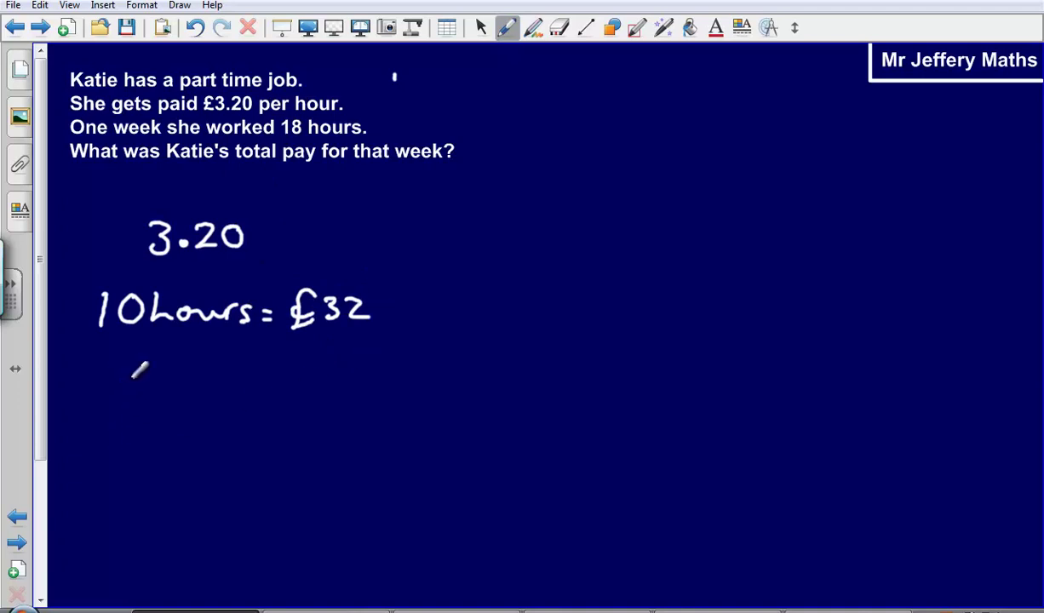
Write '5 hours = £16' below the £32 line.
{"action": "mouse_move", "coordinate": [111, 378]}
{"action": "left_mouse_down"}
{"action": "mouse_move", "coordinate": [118, 409]}
{"action": "mouse_move", "coordinate": [129, 377]}
{"action": "mouse_move", "coordinate": [155, 407]}
{"action": "mouse_move", "coordinate": [175, 407]}
{"action": "mouse_move", "coordinate": [190, 390]}
{"action": "mouse_move", "coordinate": [220, 407]}
{"action": "left_mouse_up"}
{"action": "mouse_move", "coordinate": [224, 407]}
{"action": "left_mouse_down"}
{"action": "mouse_move", "coordinate": [235, 391]}
{"action": "mouse_move", "coordinate": [239, 407]}
{"action": "left_mouse_up"}
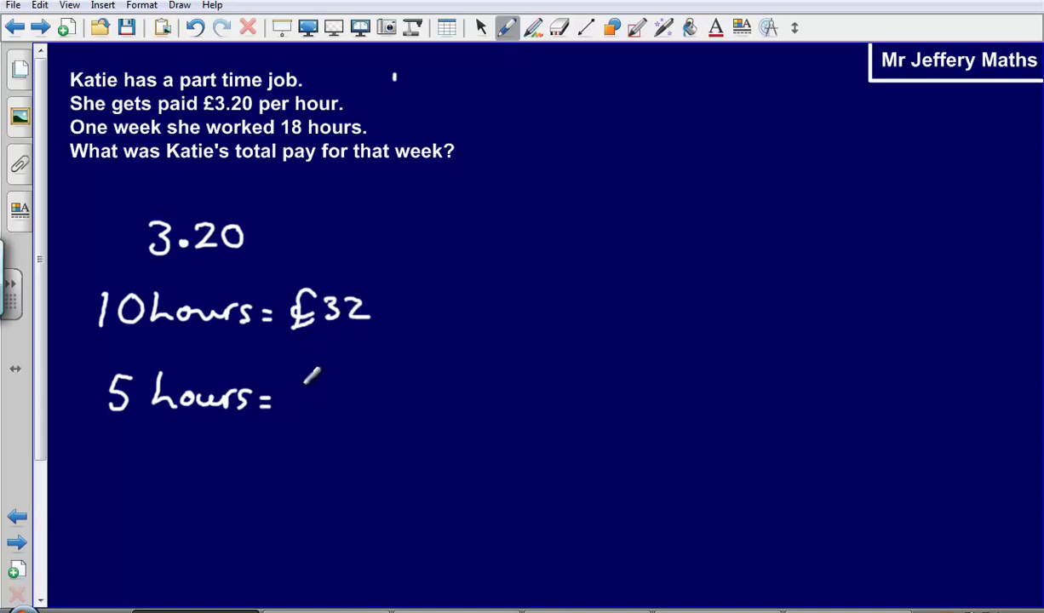
{"action": "mouse_move", "coordinate": [311, 377]}
{"action": "left_mouse_down"}
{"action": "mouse_move", "coordinate": [317, 407]}
{"action": "mouse_move", "coordinate": [305, 393]}
{"action": "mouse_move", "coordinate": [341, 404]}
{"action": "left_mouse_up"}
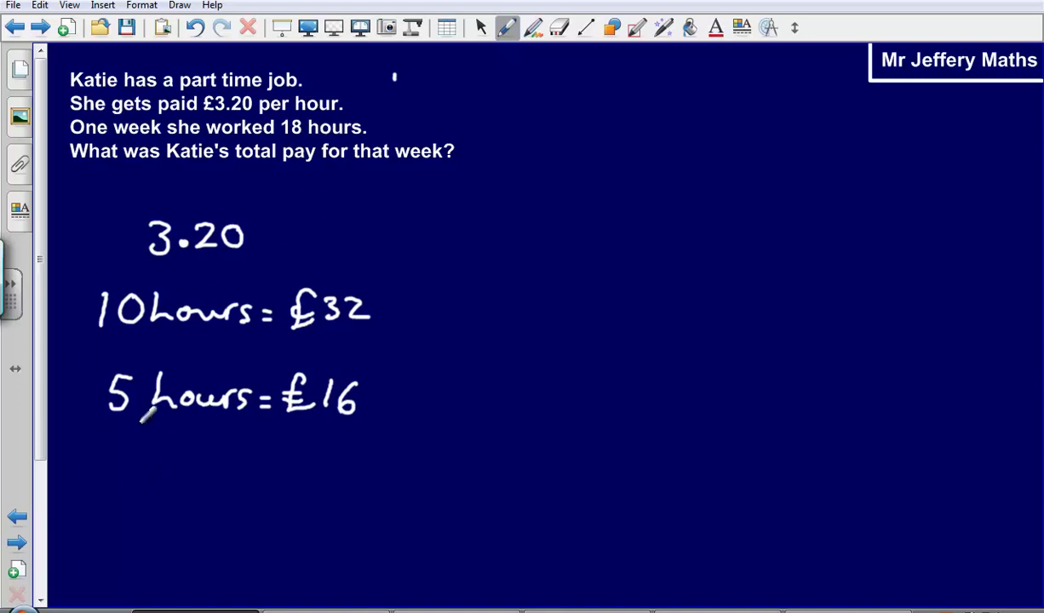
Write '3 hours = £9.60' below, then begin '18 hours' on the right side.
{"action": "left_click_drag", "start_coordinate": [112, 463], "coordinate": [112, 492]}
{"action": "left_click_drag", "start_coordinate": [156, 458], "coordinate": [174, 489]}
{"action": "mouse_move", "coordinate": [196, 469]}
{"action": "left_mouse_down"}
{"action": "mouse_move", "coordinate": [199, 478]}
{"action": "mouse_move", "coordinate": [279, 474]}
{"action": "left_mouse_up"}
{"action": "left_click_drag", "start_coordinate": [269, 483], "coordinate": [279, 482]}
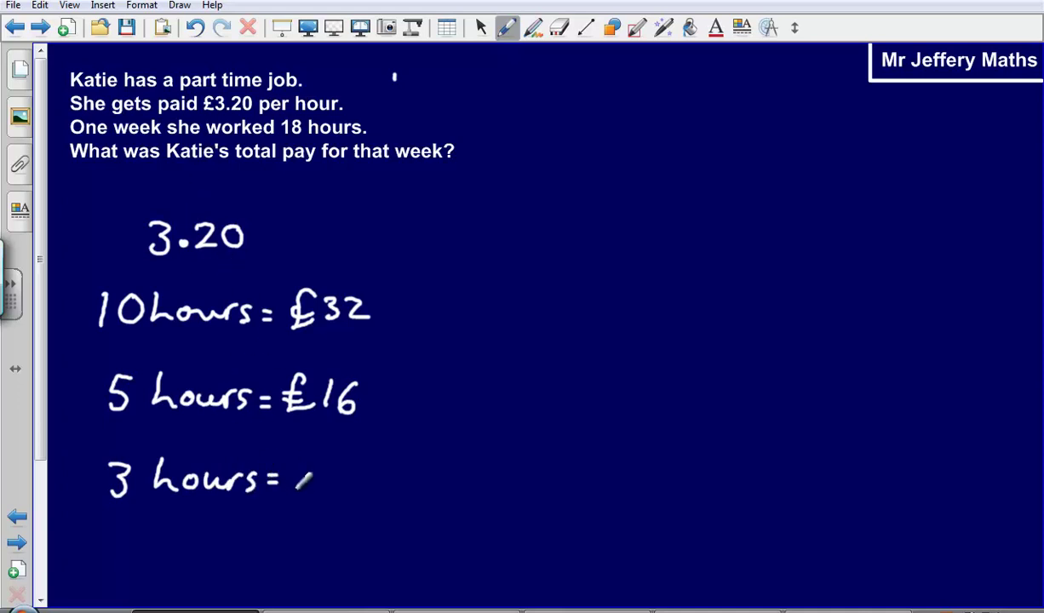
{"action": "mouse_move", "coordinate": [306, 460]}
{"action": "left_mouse_down"}
{"action": "mouse_move", "coordinate": [326, 488]}
{"action": "mouse_move", "coordinate": [316, 470]}
{"action": "mouse_move", "coordinate": [344, 491]}
{"action": "left_mouse_up"}
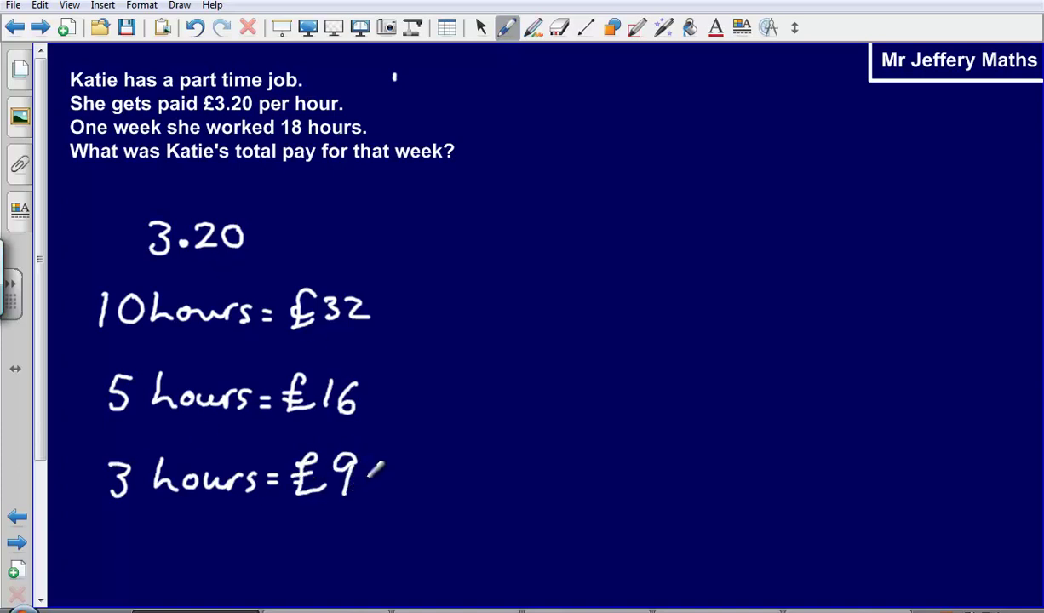
{"action": "left_click", "coordinate": [363, 478]}
{"action": "mouse_move", "coordinate": [394, 460]}
{"action": "left_mouse_down"}
{"action": "mouse_move", "coordinate": [388, 478]}
{"action": "mouse_move", "coordinate": [421, 462]}
{"action": "left_mouse_up"}
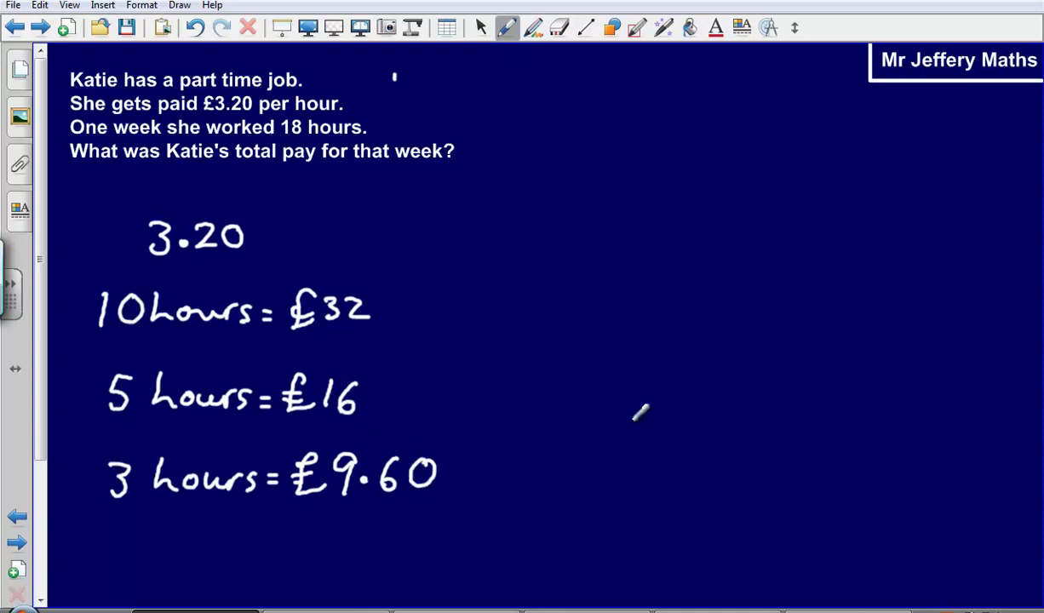
{"action": "left_click_drag", "start_coordinate": [621, 247], "coordinate": [620, 277]}
{"action": "mouse_move", "coordinate": [655, 245]}
{"action": "left_mouse_down"}
{"action": "mouse_move", "coordinate": [781, 237]}
{"action": "mouse_move", "coordinate": [819, 246]}
{"action": "left_mouse_up"}
Add the equals sign after '18 hours' on the right.
{"action": "left_click_drag", "start_coordinate": [809, 255], "coordinate": [819, 253]}
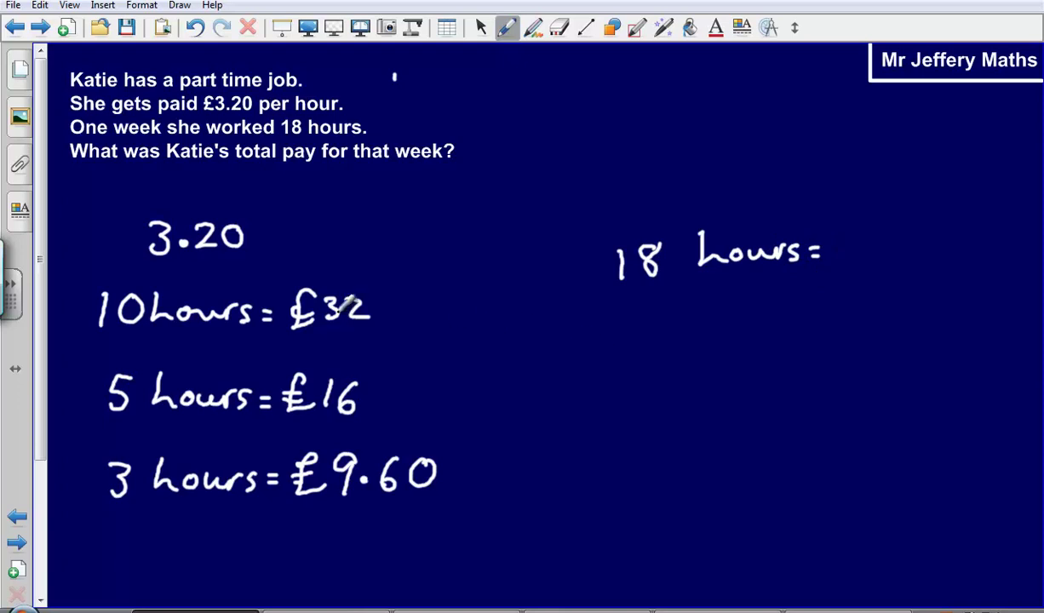